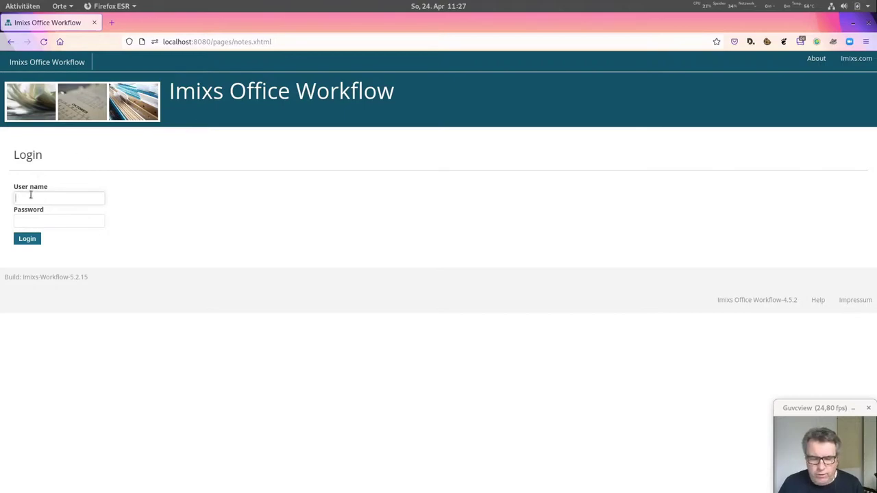
- Log in with the user's name and password and start a new purchase requisition
{"action": "left_click", "coordinate": [31, 197]}
{"action": "type", "text": "ronny"}
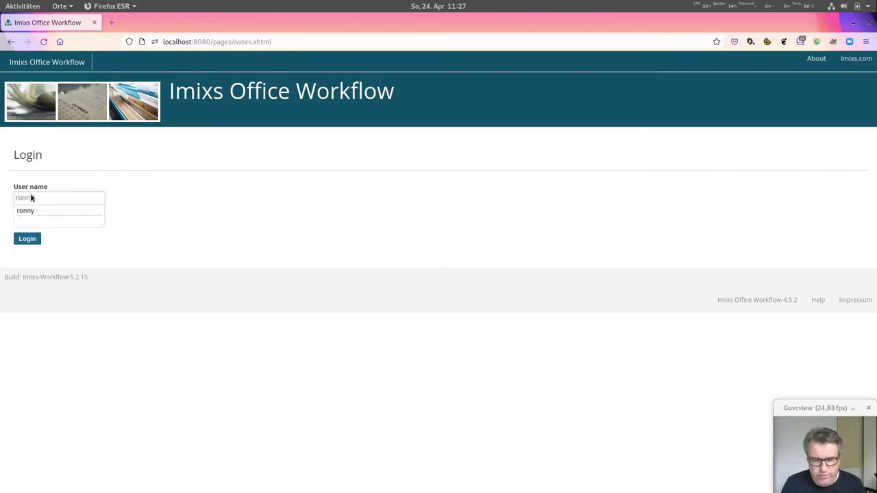
{"action": "key", "text": "Tab"}
{"action": "type", "text": "admin1"}
{"action": "key", "text": "Return"}
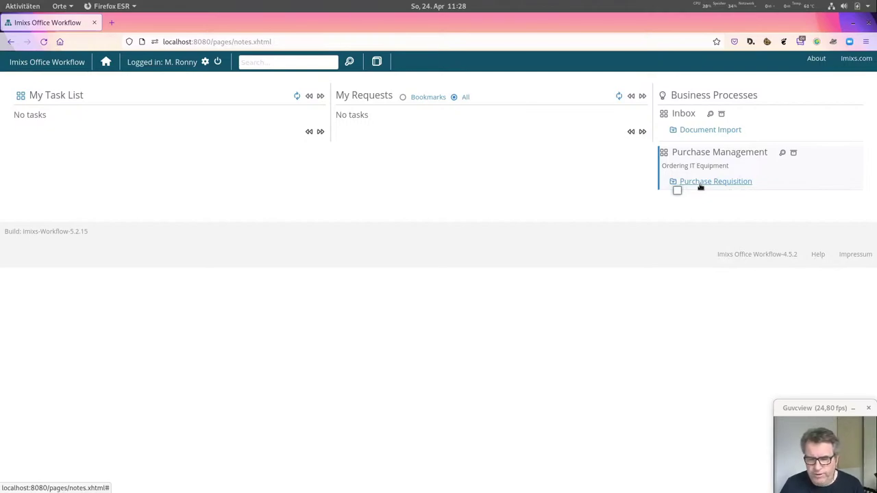
{"action": "left_click", "coordinate": [700, 183]}
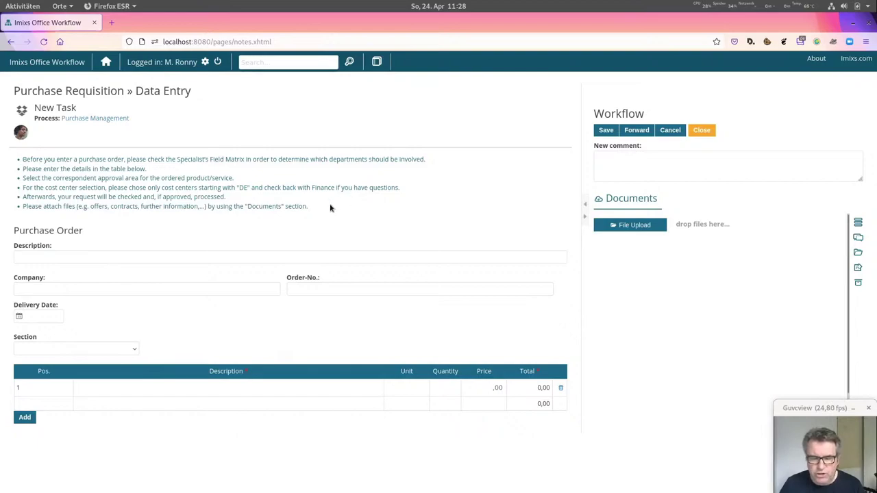
- Enter description 'New Notebook', company IBM and order number 1234555
{"action": "left_click_drag", "start_coordinate": [309, 208], "coordinate": [26, 159]}
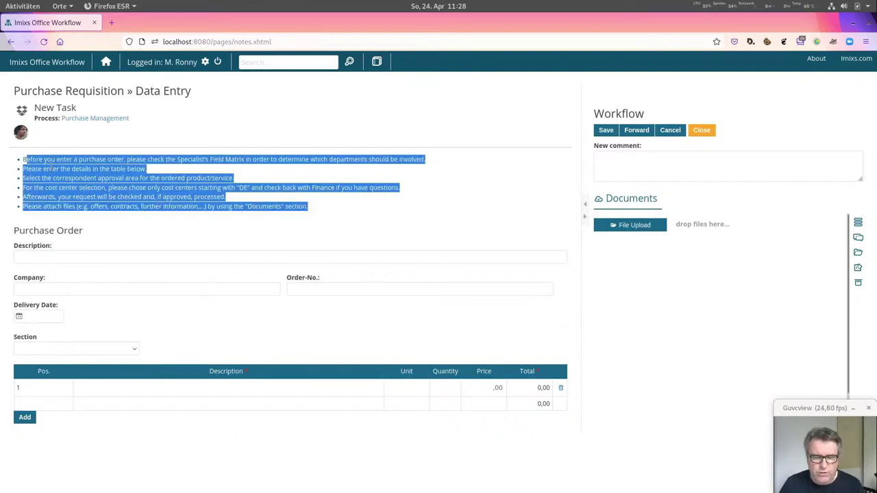
{"action": "left_click", "coordinate": [347, 218]}
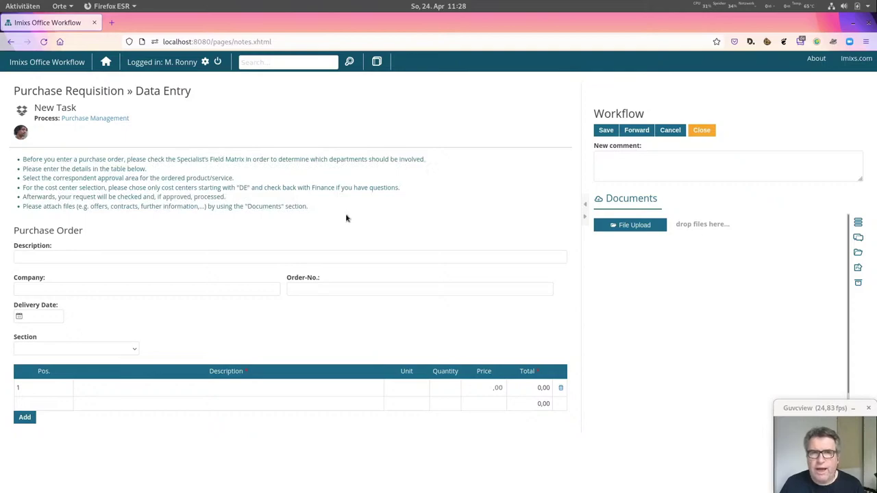
{"action": "left_click", "coordinate": [97, 256]}
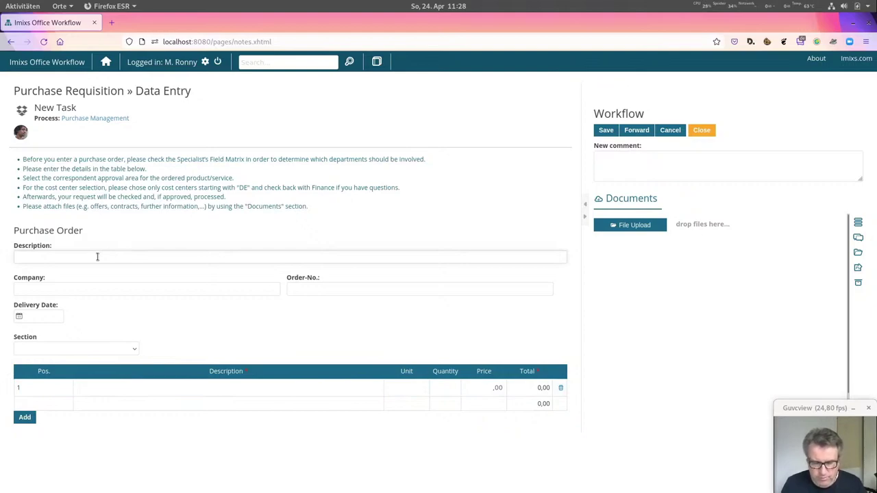
{"action": "type", "text": "New"}
{"action": "key", "text": "Down"}
{"action": "key", "text": "Return"}
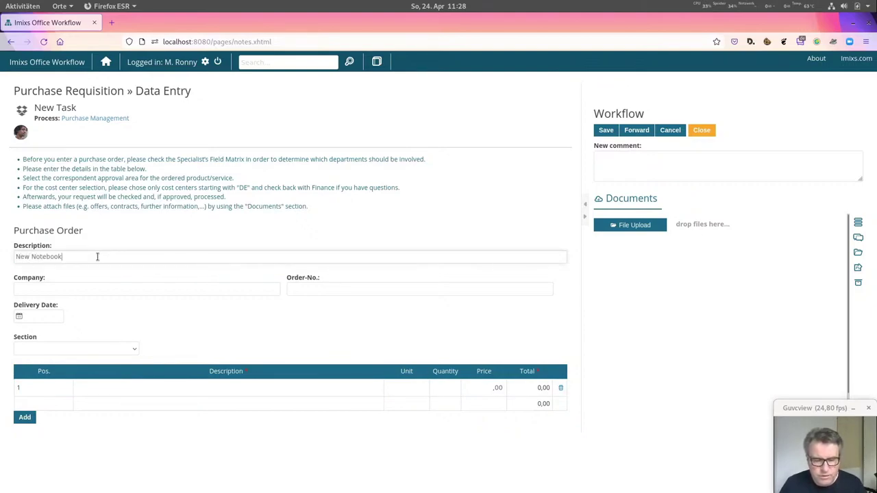
{"action": "key", "text": "Tab"}
{"action": "type", "text": "IBM"}
{"action": "key", "text": "Tab"}
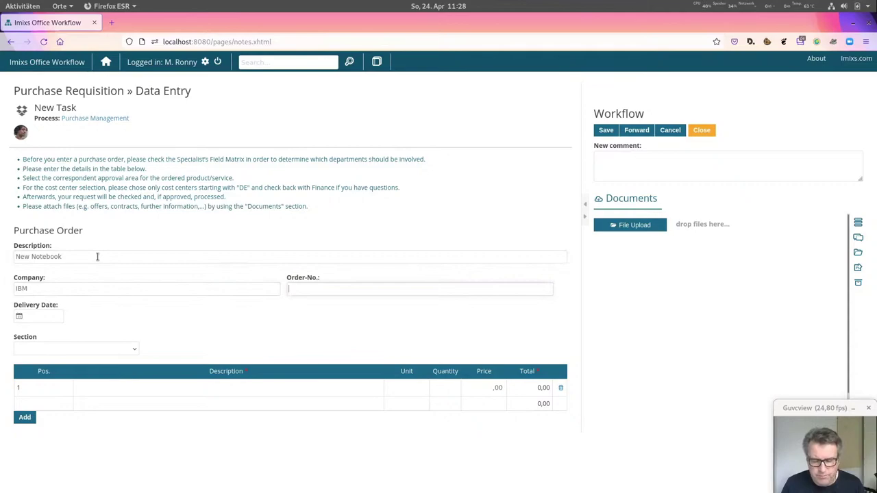
{"action": "type", "text": "1234555"}
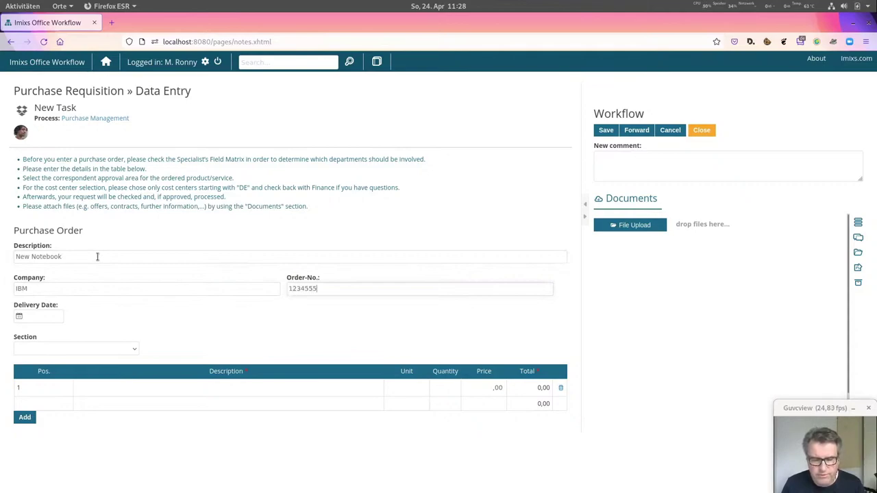
- Set the delivery date to 24.04.2022 and the section to Finance
{"action": "left_click", "coordinate": [39, 316]}
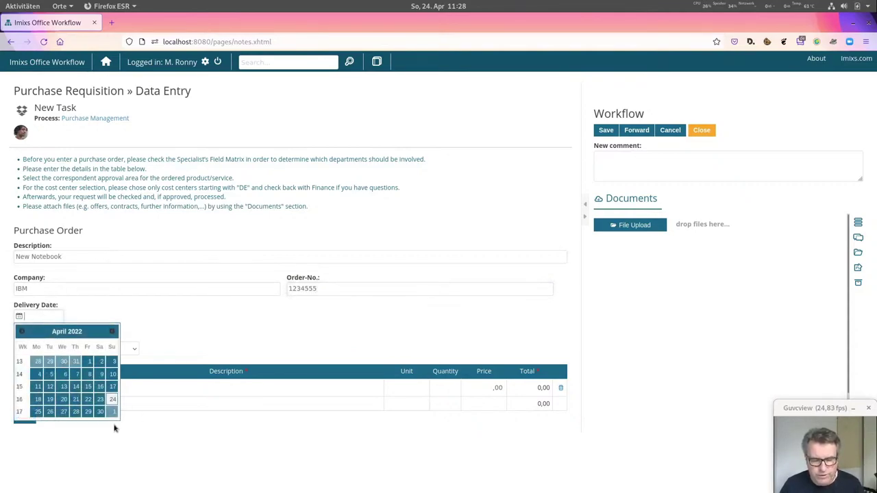
{"action": "left_click", "coordinate": [112, 399]}
{"action": "left_click", "coordinate": [76, 350]}
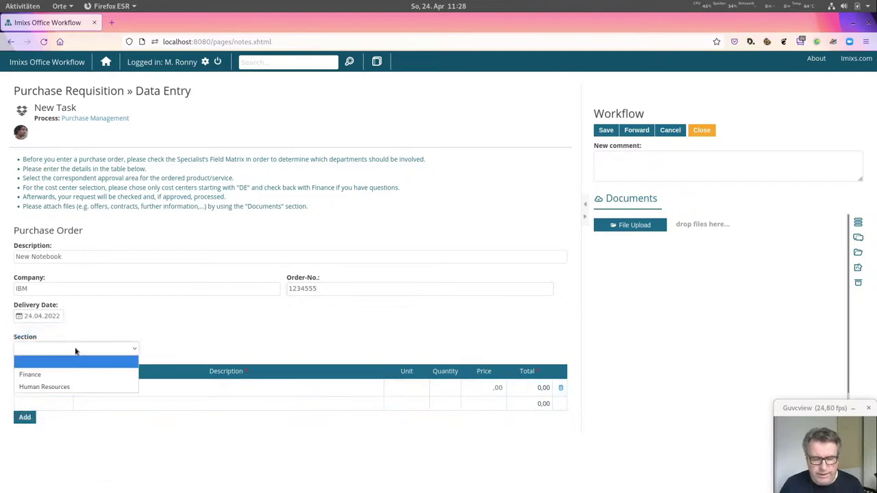
{"action": "left_click", "coordinate": [30, 374]}
- Add item PC-1455 with quantity 1 at price 599
{"action": "left_click", "coordinate": [98, 388]}
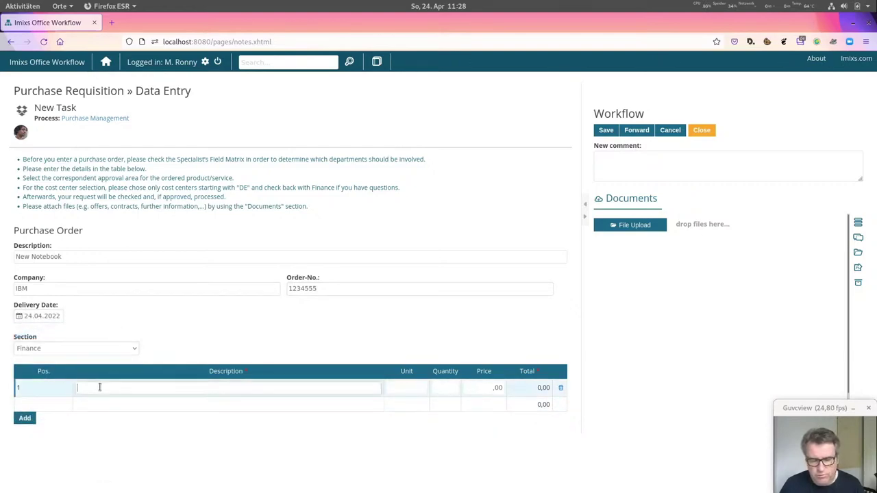
{"action": "type", "text": "PC"}
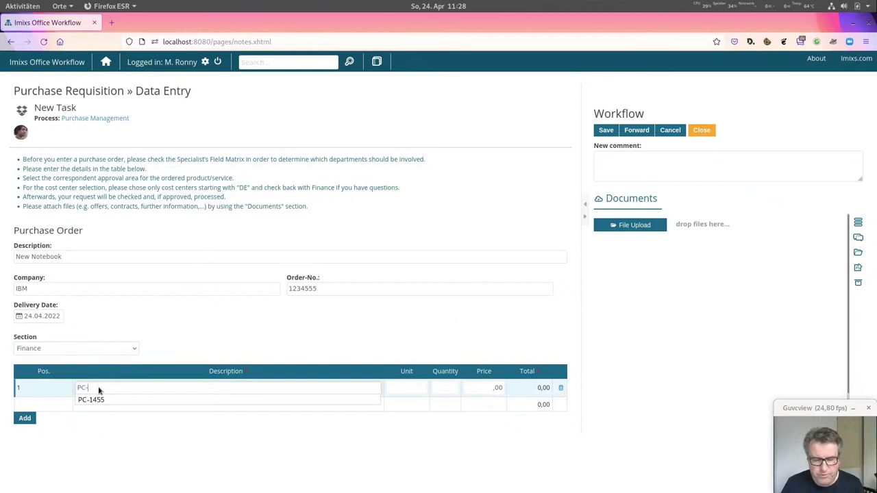
{"action": "type", "text": "-"}
{"action": "key", "text": "Down"}
{"action": "key", "text": "Return"}
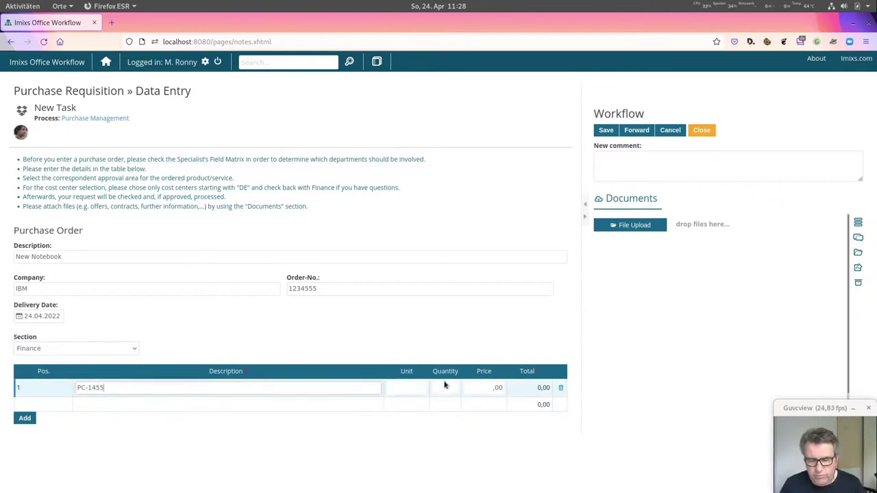
{"action": "left_click", "coordinate": [454, 388]}
{"action": "type", "text": "1"}
{"action": "left_click", "coordinate": [483, 388]}
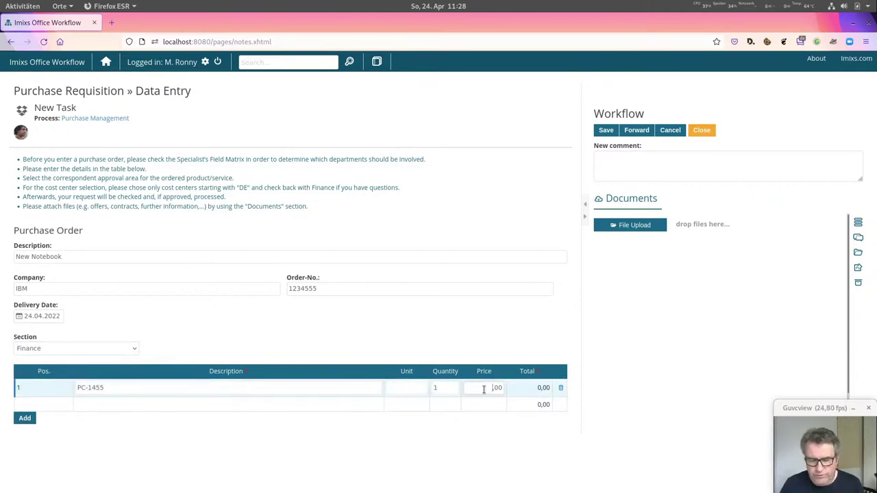
{"action": "type", "text": "599"}
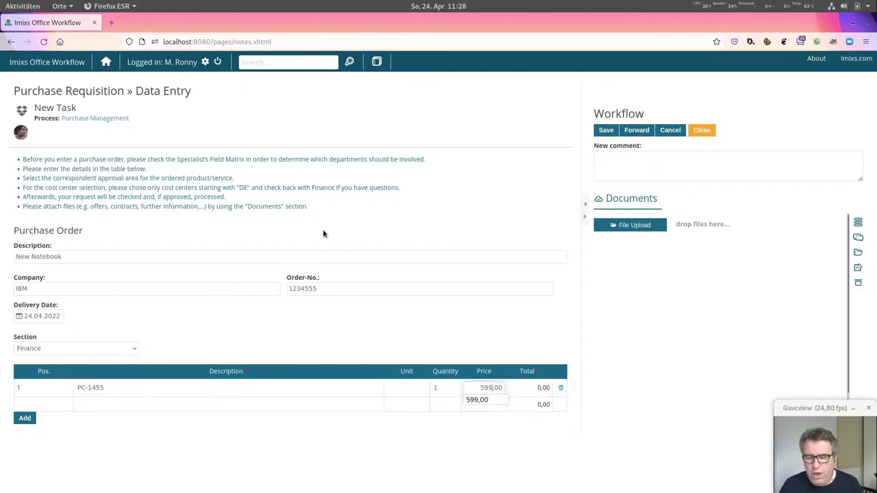
{"action": "left_click", "coordinate": [632, 227]}
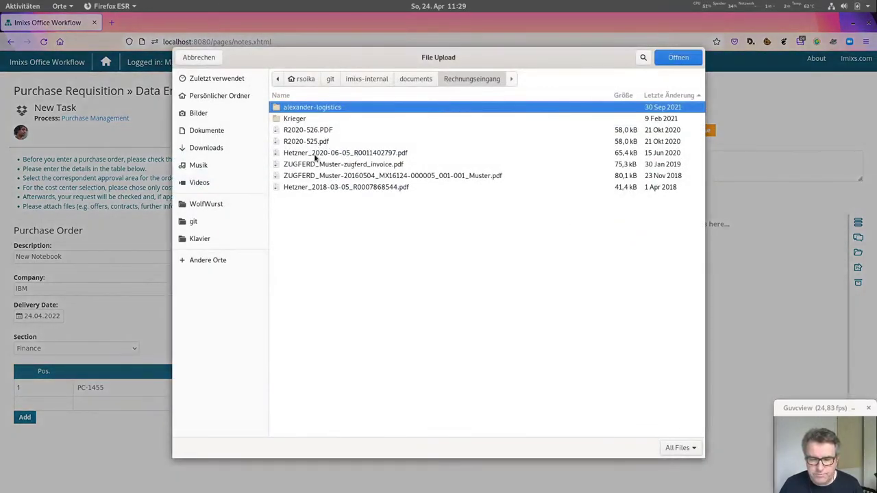
- Attach the Hetzner invoice PDF and forward the requisition to Factual Review
{"action": "double_click", "coordinate": [317, 154]}
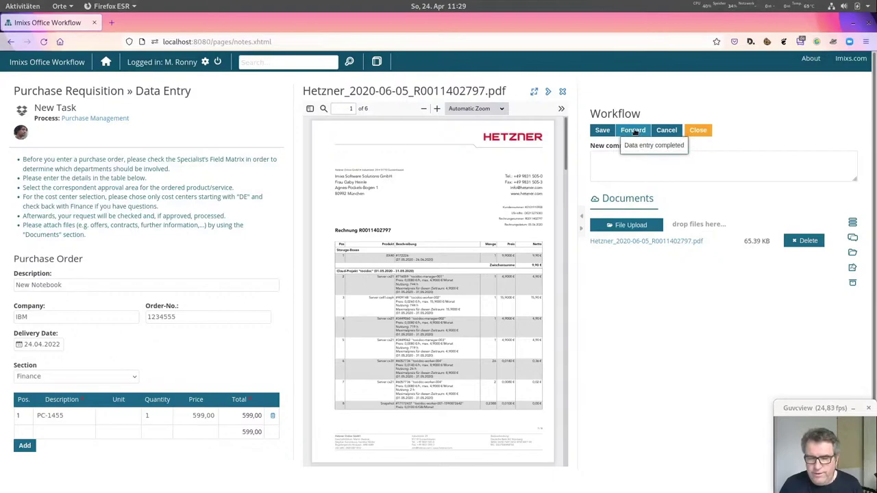
{"action": "left_click", "coordinate": [633, 131]}
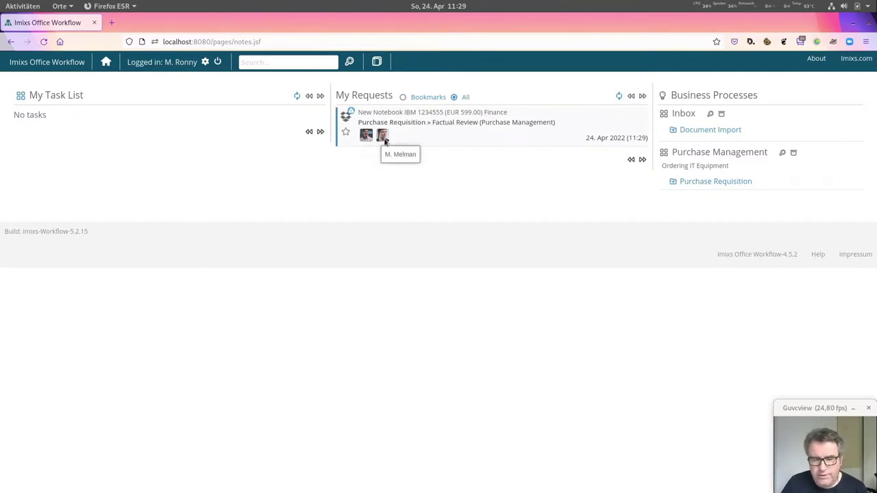
- Log out and sign in as the reviewing user with their credentials
{"action": "left_click", "coordinate": [218, 62]}
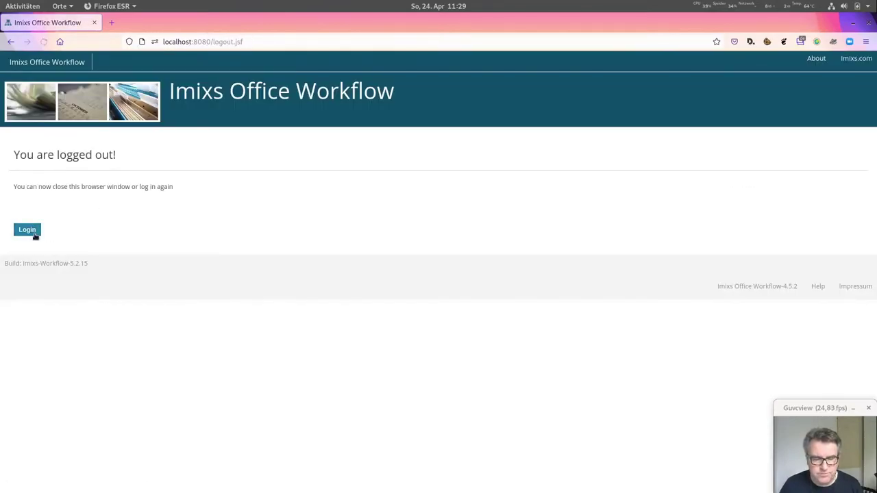
{"action": "left_click", "coordinate": [31, 231]}
{"action": "left_click", "coordinate": [53, 197]}
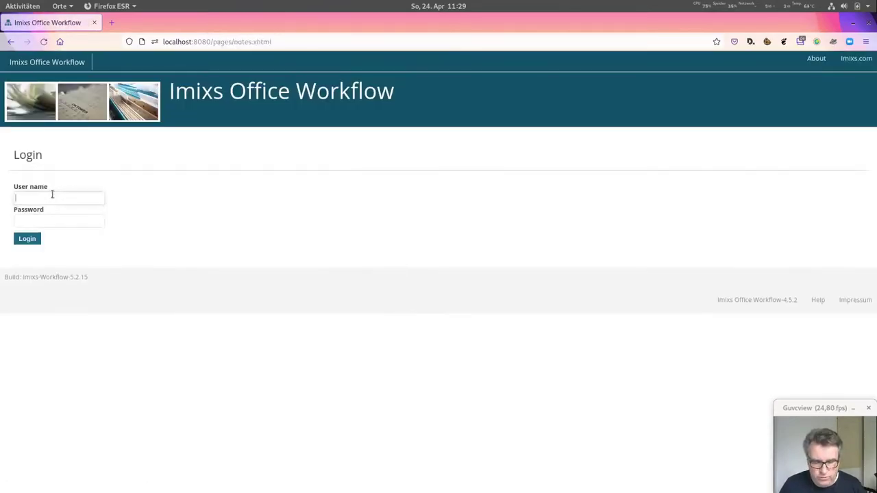
{"action": "type", "text": "melman"}
{"action": "key", "text": "Tab"}
{"action": "type", "text": "melman"}
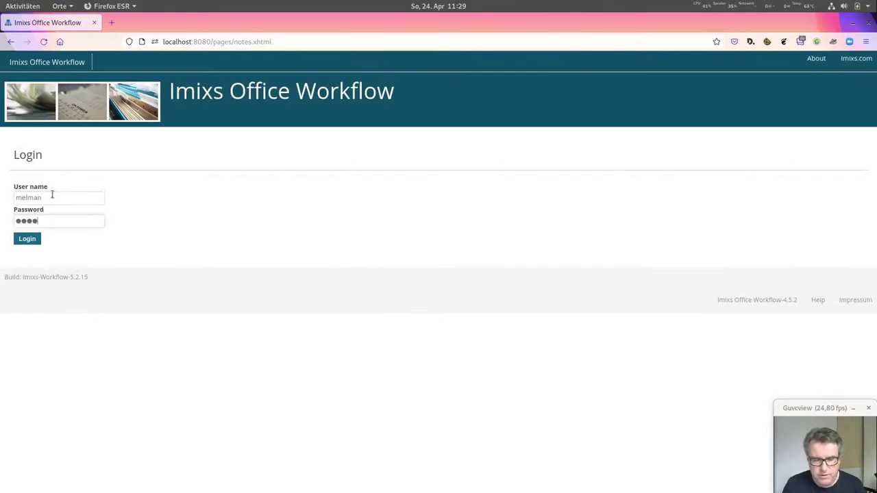
{"action": "key", "text": "Return"}
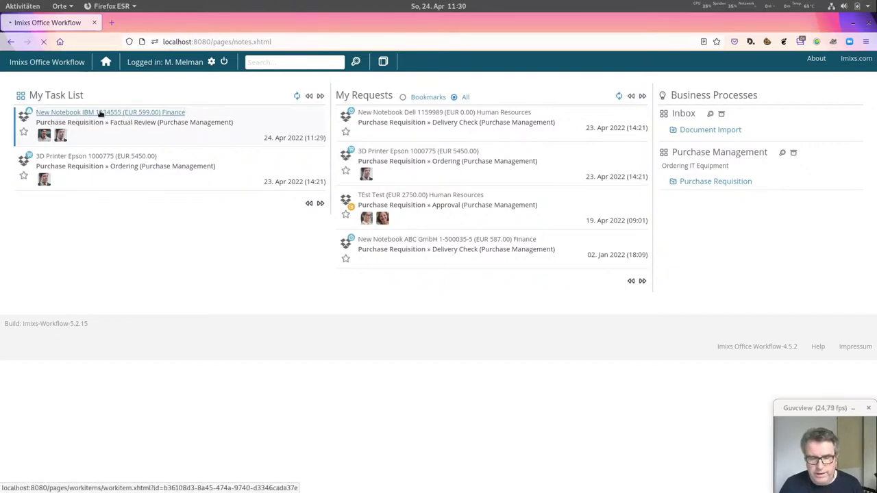
- Open the New Notebook IBM task, comment 'Thats fine' and release it
{"action": "left_click", "coordinate": [102, 113]}
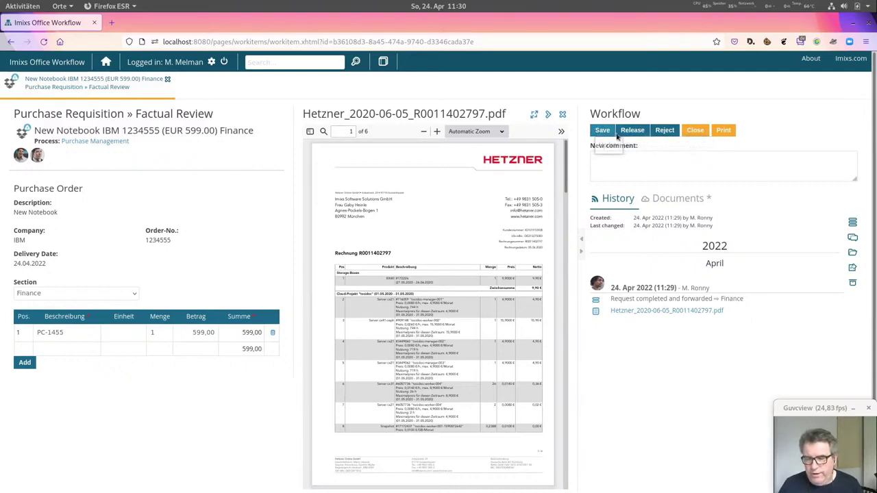
{"action": "left_click", "coordinate": [653, 164]}
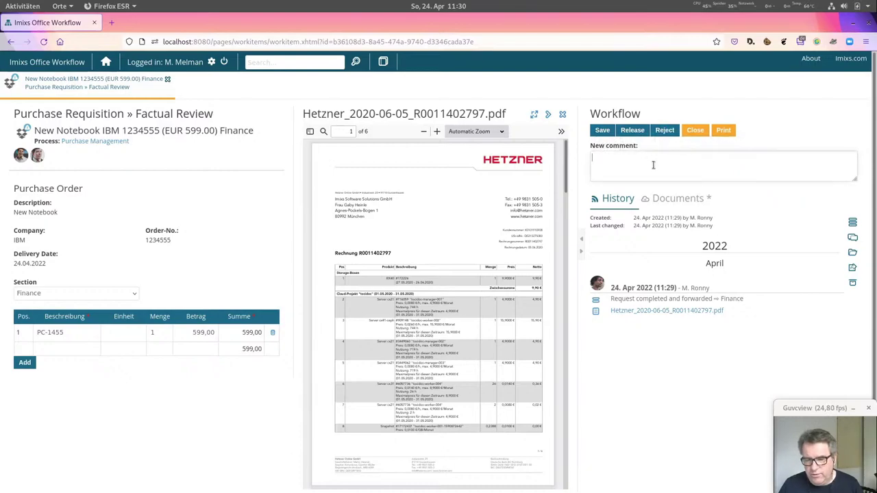
{"action": "type", "text": "hat"}
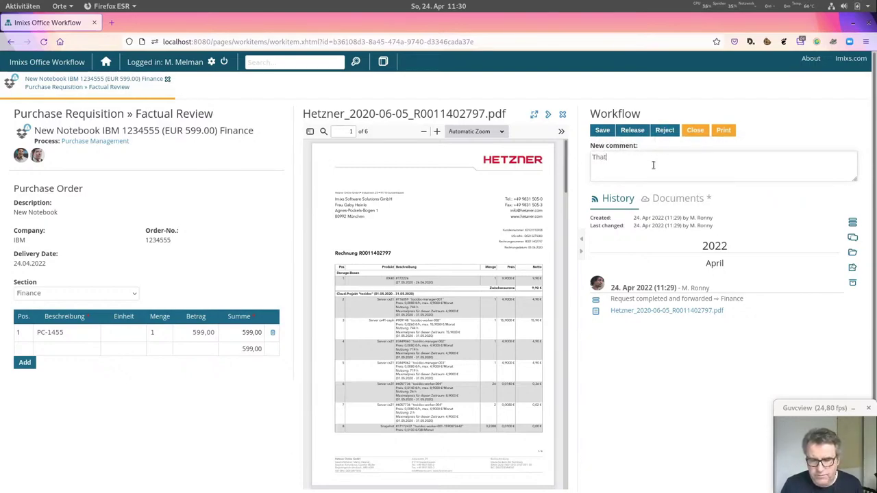
{"action": "type", "text": "s fine"}
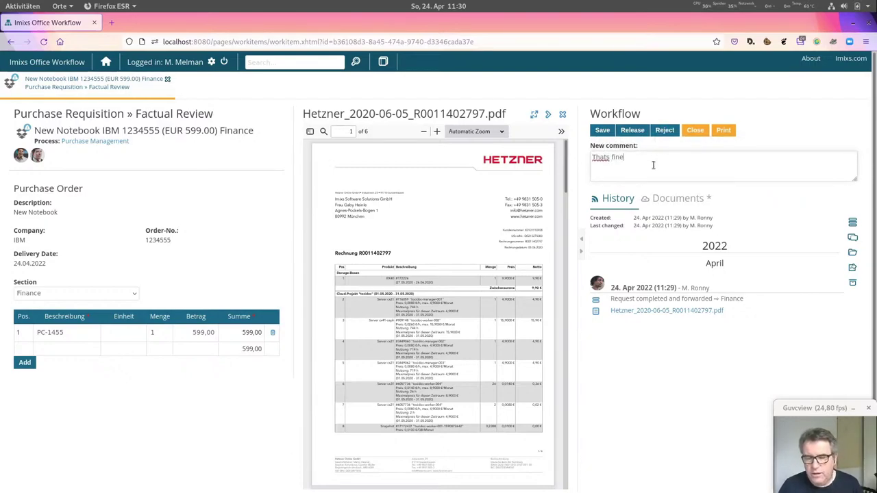
{"action": "left_click", "coordinate": [630, 130]}
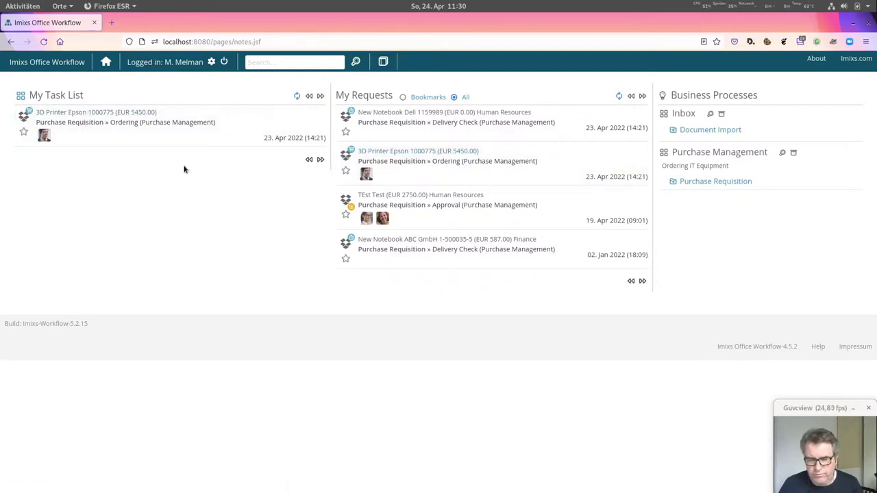
- Log out and sign in as the approving user with their credentials
{"action": "left_click", "coordinate": [227, 63]}
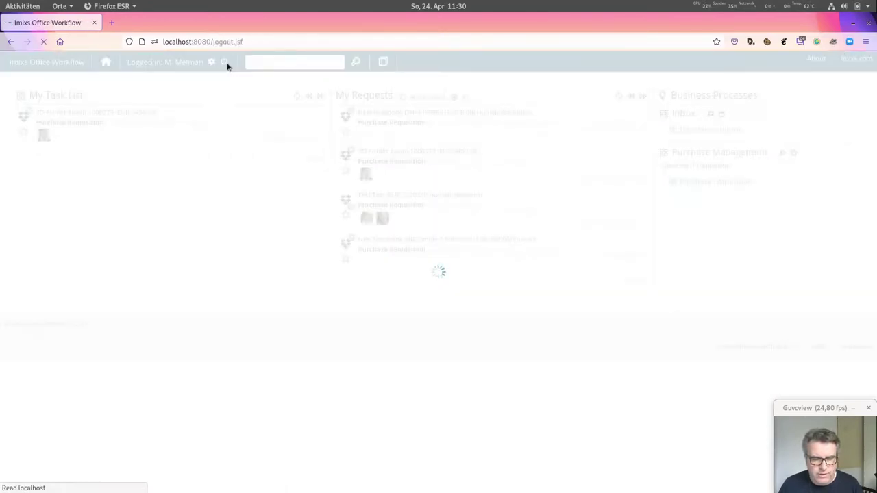
{"action": "left_click", "coordinate": [27, 229]}
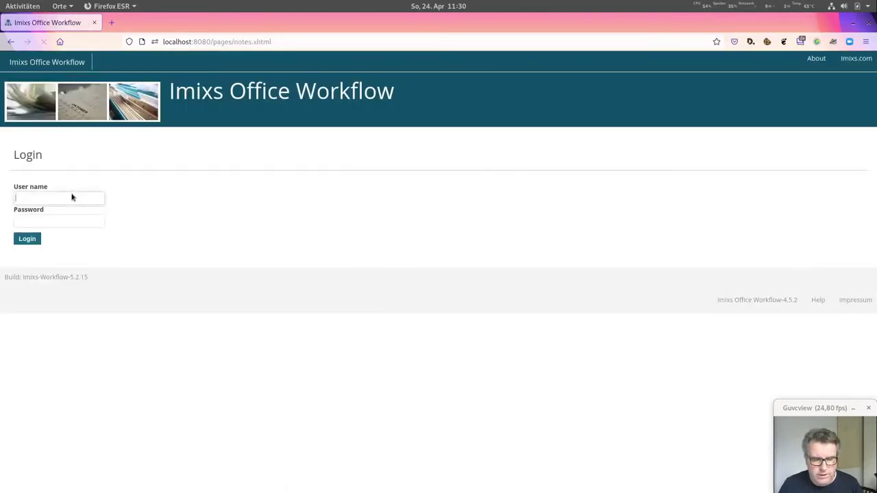
{"action": "left_click", "coordinate": [49, 196]}
{"action": "type", "text": "anna"}
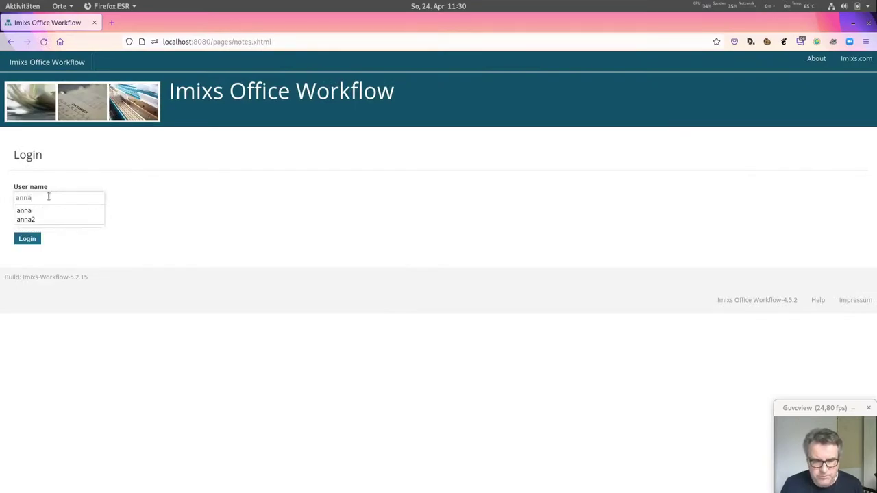
{"action": "key", "text": "Tab"}
{"action": "type", "text": "anna"}
{"action": "key", "text": "Return"}
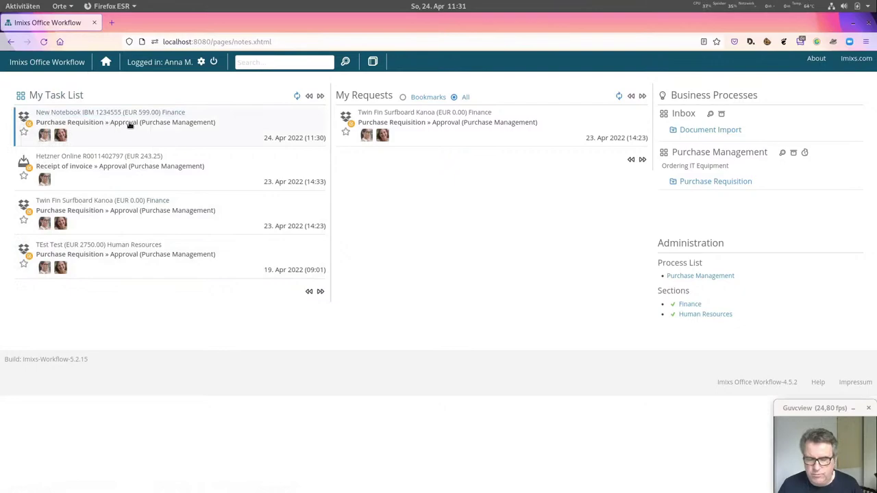
- Approve the New Notebook IBM requisition with the comment 'OK', then log out
{"action": "left_click", "coordinate": [107, 112]}
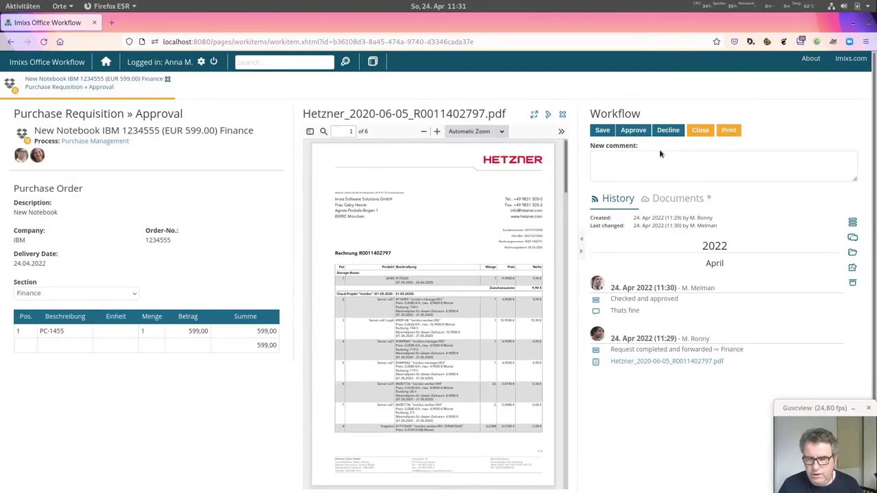
{"action": "left_click", "coordinate": [648, 167]}
{"action": "type", "text": "O"}
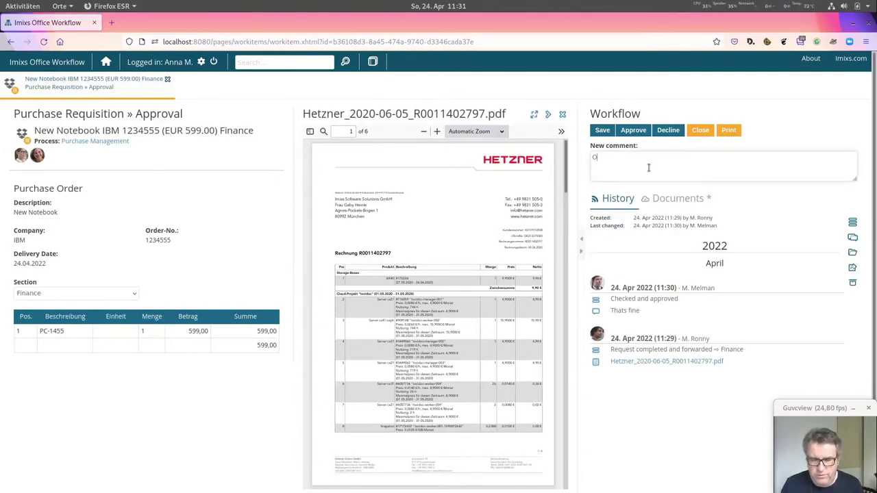
{"action": "type", "text": "K"}
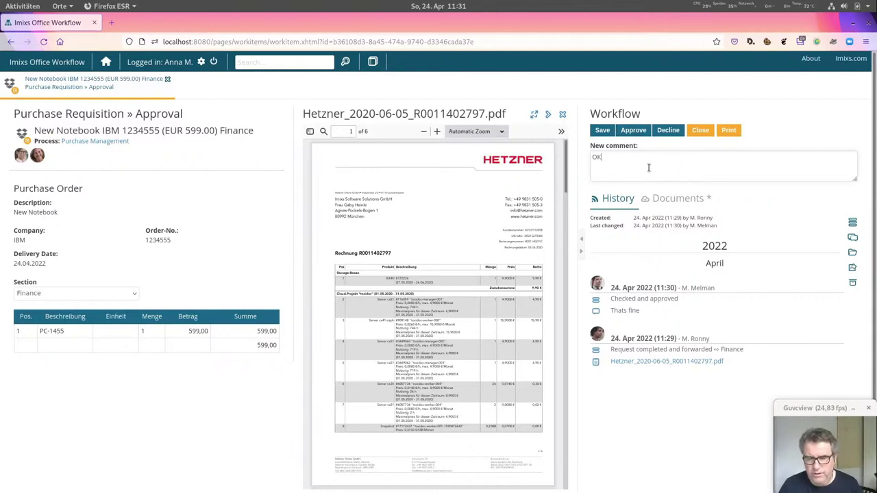
{"action": "left_click", "coordinate": [639, 135]}
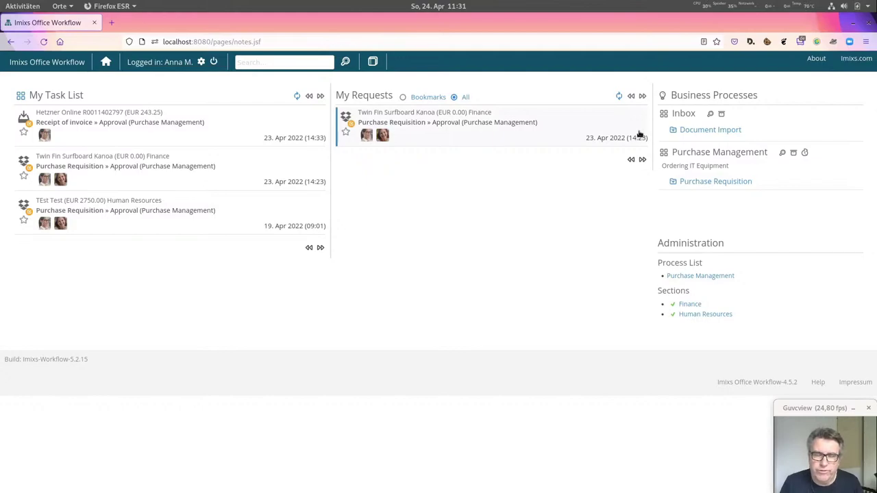
{"action": "left_click", "coordinate": [213, 61]}
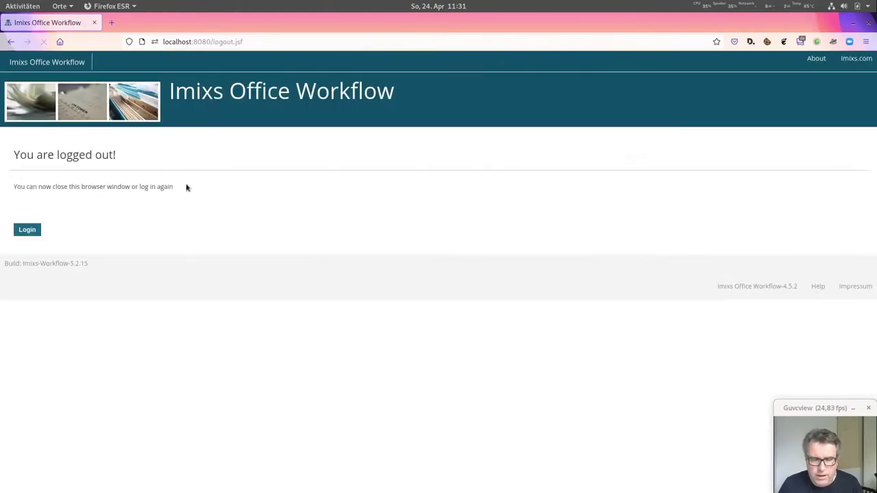
- Sign back in as the requesting user, retrying after the first failed login
{"action": "left_click", "coordinate": [27, 231]}
{"action": "type", "text": "ro"}
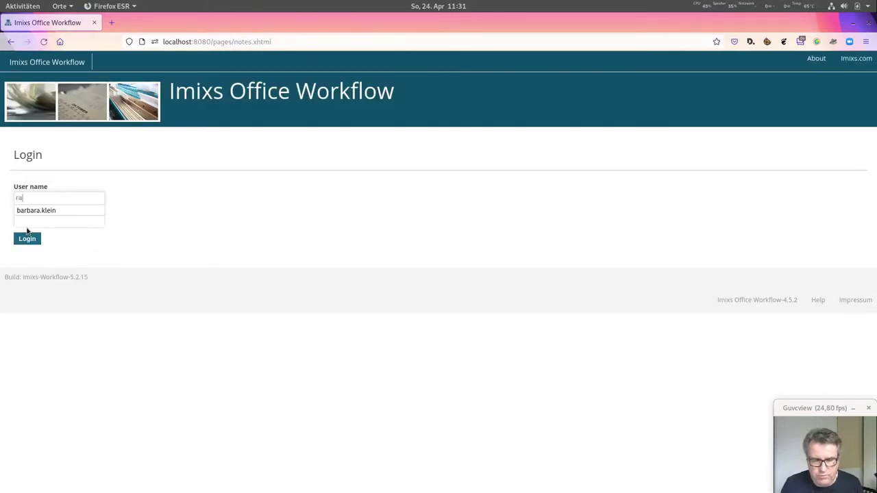
{"action": "key", "text": "BackSpace"}
{"action": "type", "text": "onny"}
{"action": "key", "text": "Tab"}
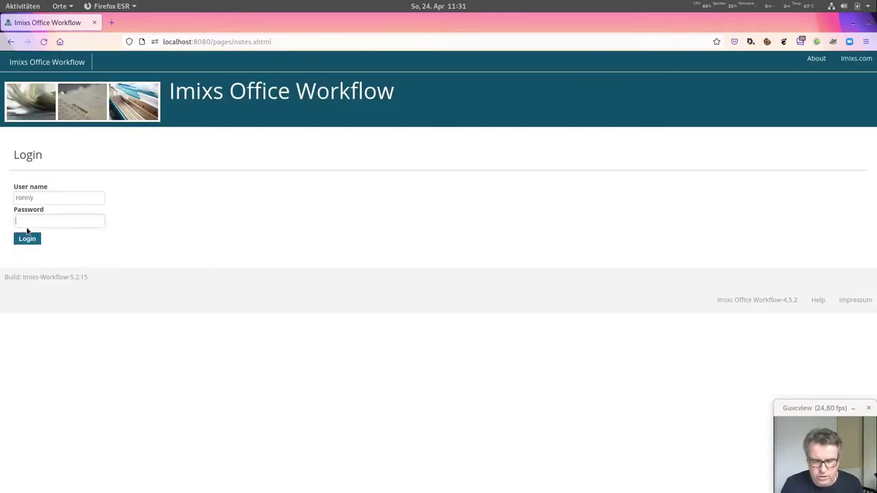
{"action": "type", "text": "pas"}
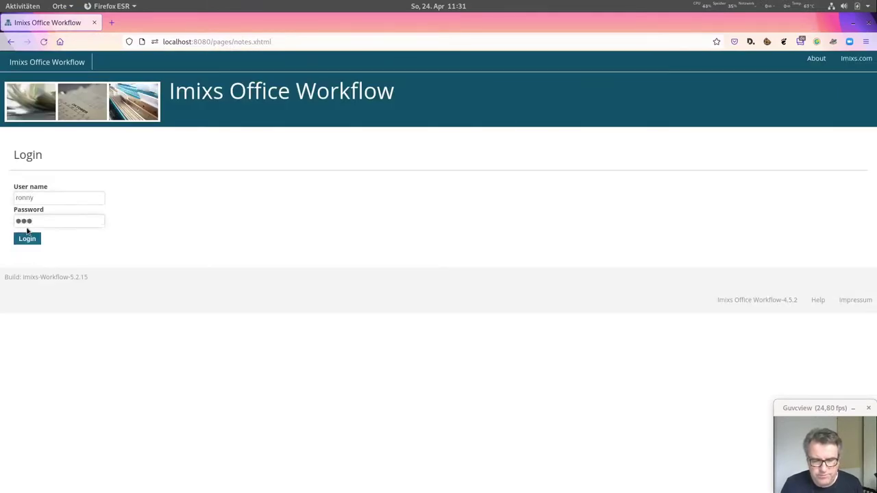
{"action": "type", "text": "s"}
{"action": "key", "text": "Return"}
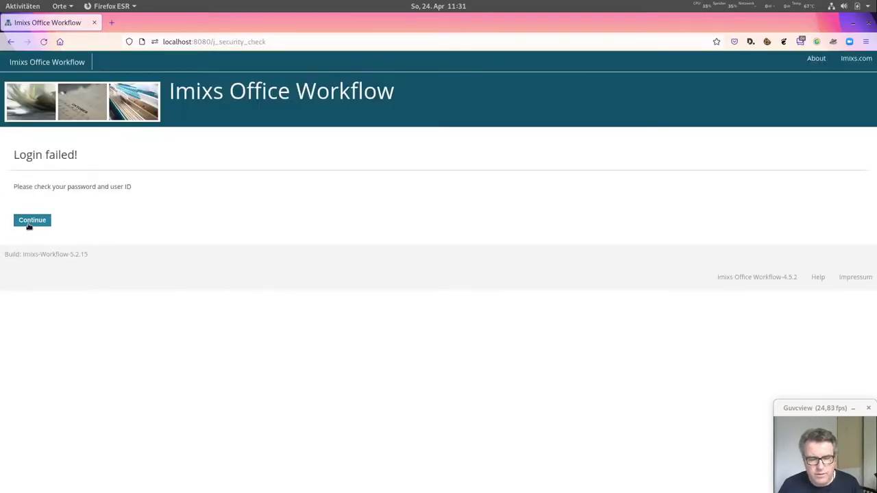
{"action": "left_click", "coordinate": [35, 220]}
{"action": "type", "text": "ronny"}
{"action": "key", "text": "Tab"}
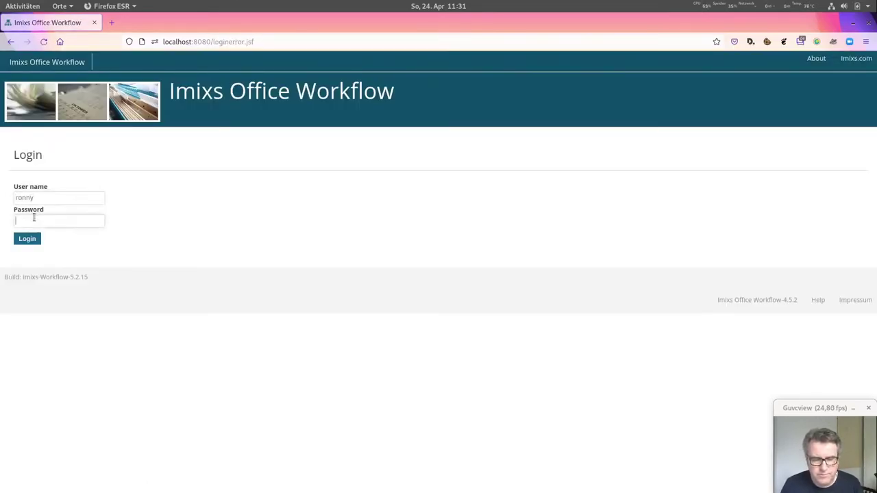
{"action": "type", "text": "pass"}
{"action": "key", "text": "Return"}
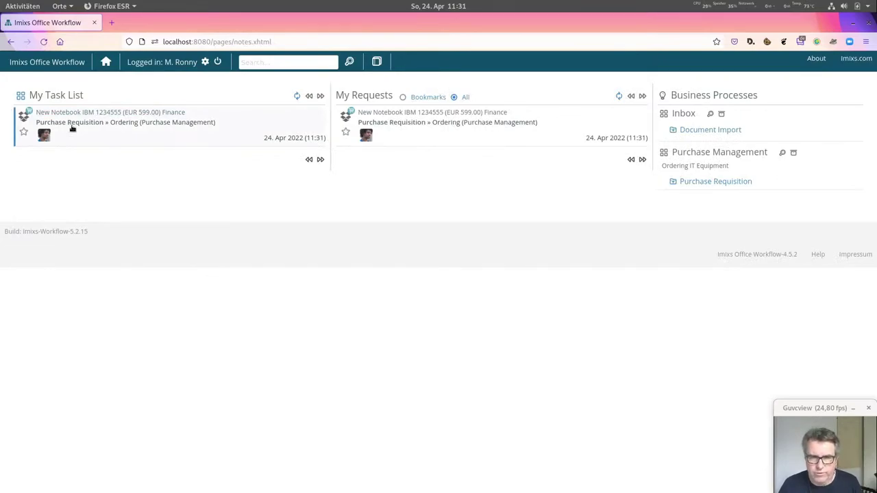
- Check the review and approval history of the New Notebook IBM requisition at Ordering, then log out
{"action": "left_click", "coordinate": [82, 113]}
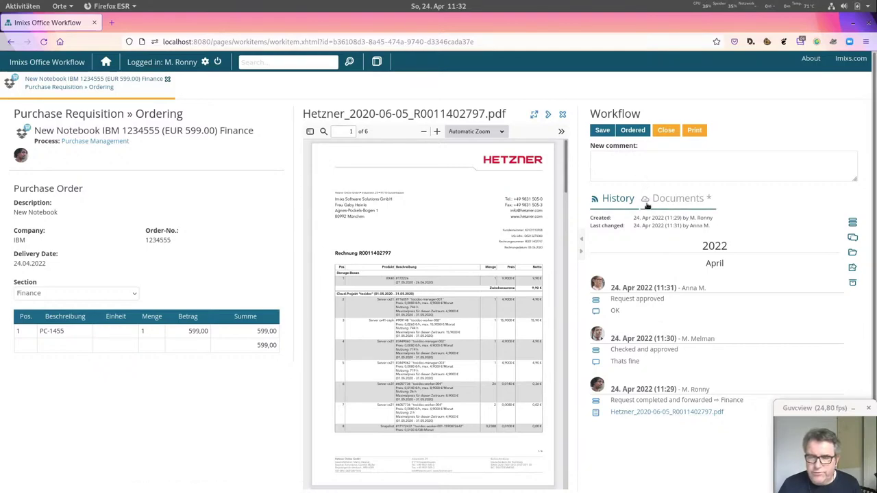
{"action": "mouse_move", "coordinate": [654, 292]}
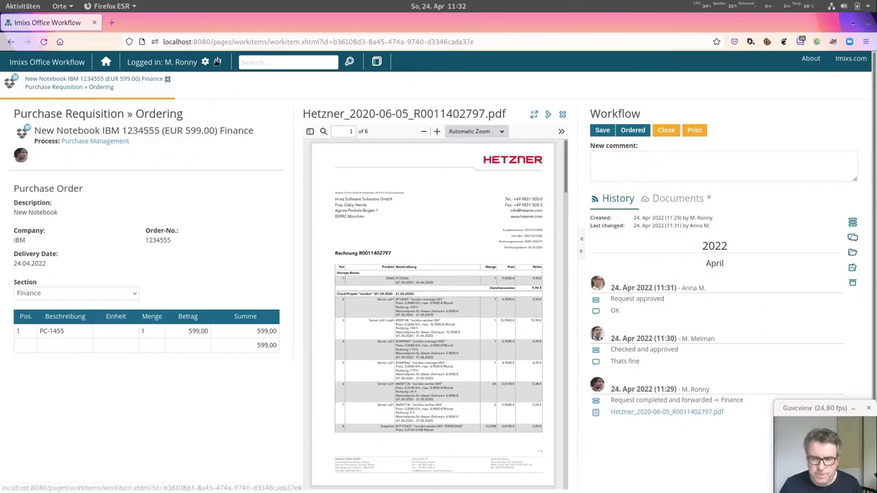
{"action": "left_click", "coordinate": [216, 62]}
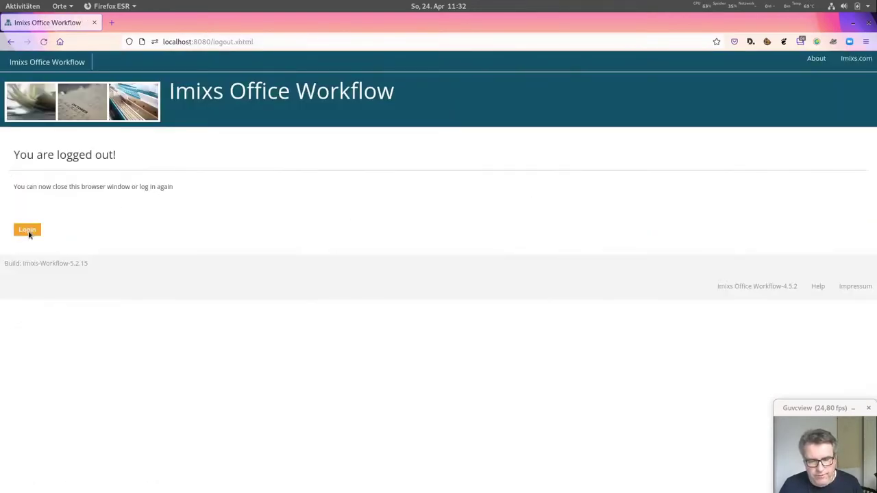
- Log in with the user's credentials and open the IBM Order invoice at Data Entry
{"action": "left_click", "coordinate": [27, 231]}
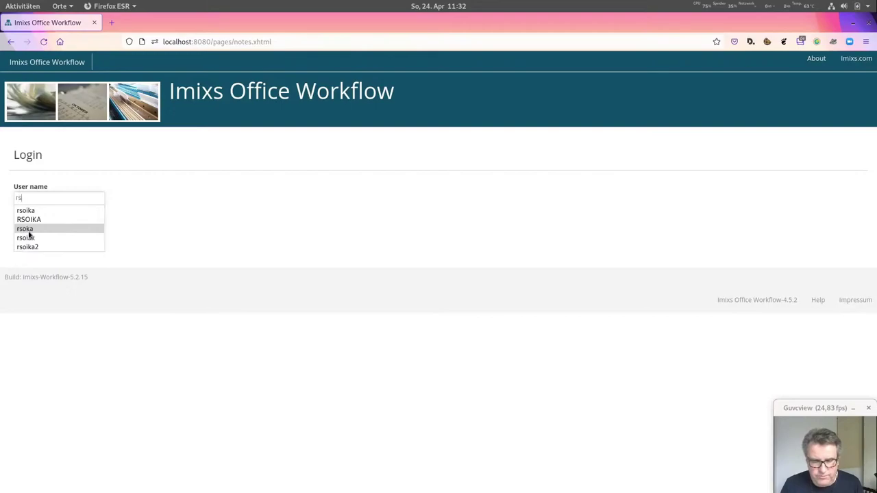
{"action": "key", "text": "Tab"}
{"action": "type", "text": "******"}
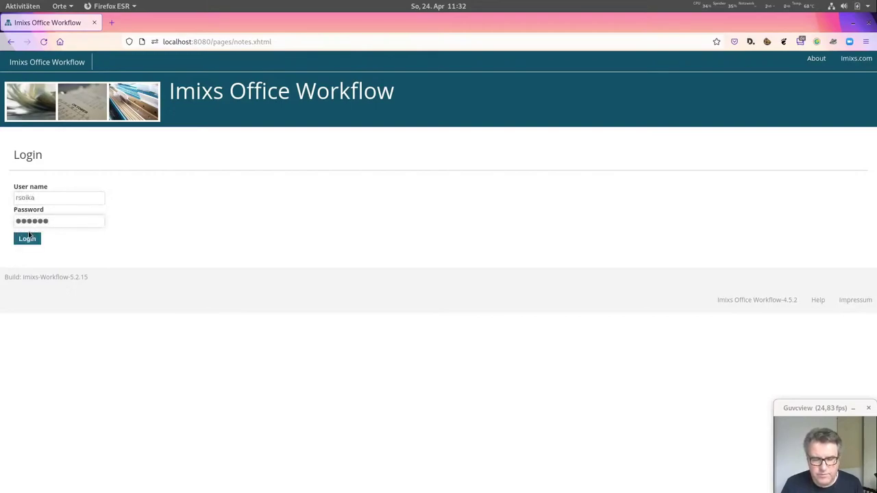
{"action": "left_click", "coordinate": [27, 238]}
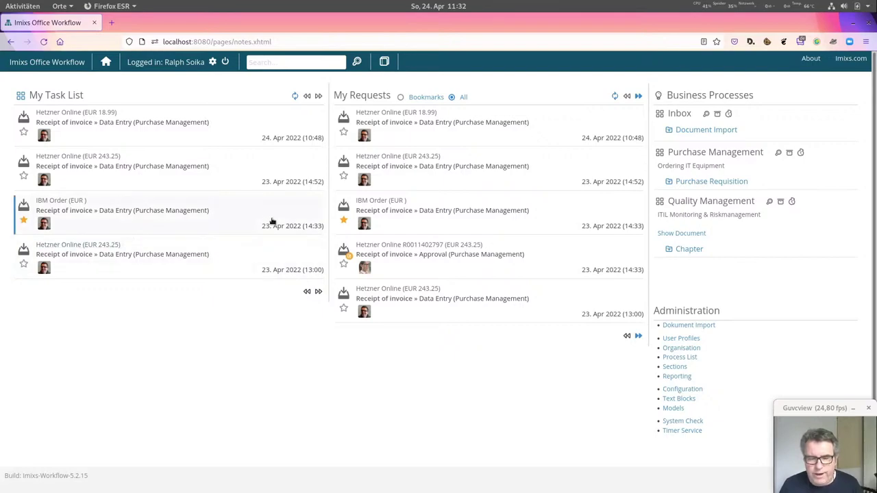
{"action": "left_click", "coordinate": [373, 201]}
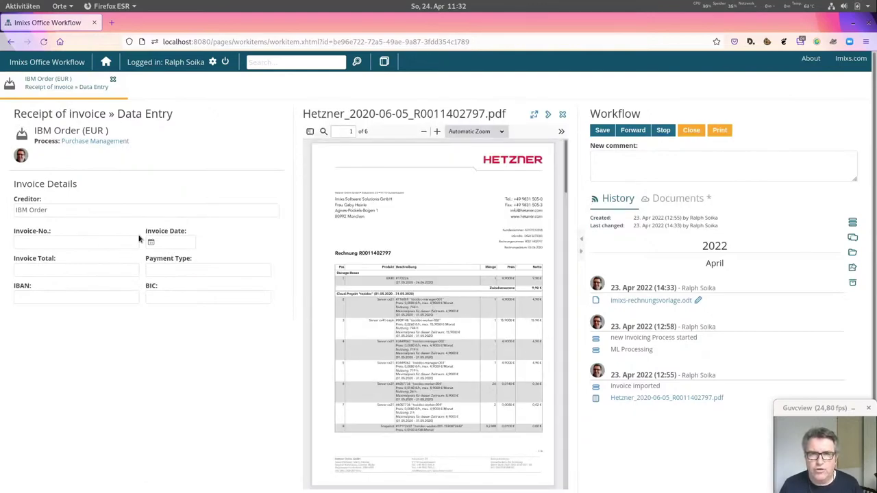
- Inspect the delivery details in imixs-rechnungsvorlage.odt, close and reopen it, then return to the dashboard
{"action": "left_click", "coordinate": [698, 301]}
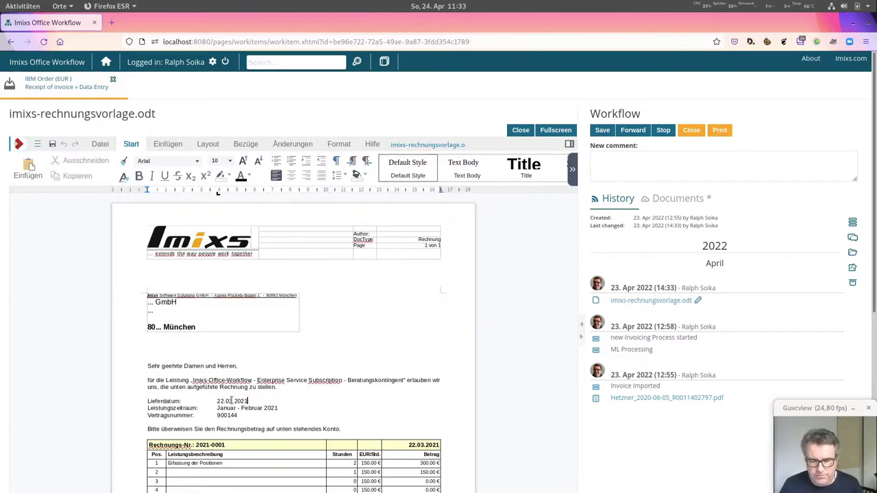
{"action": "left_click_drag", "start_coordinate": [218, 402], "coordinate": [292, 399]}
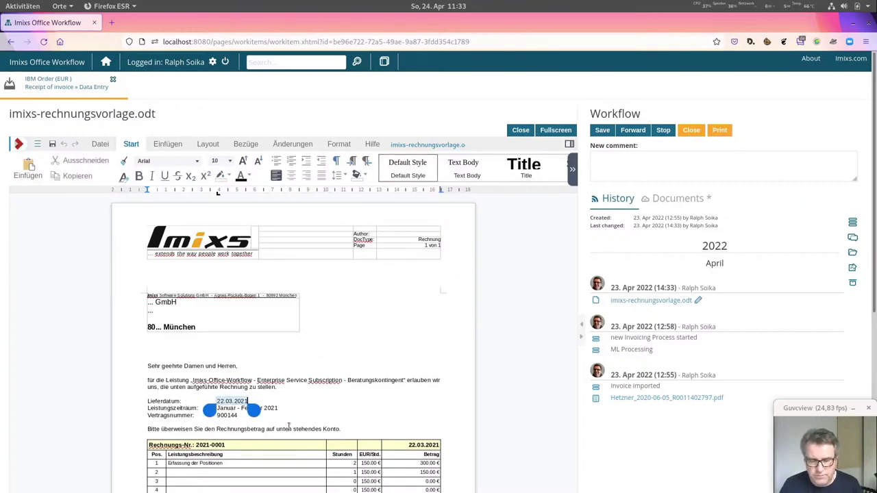
{"action": "triple_click", "coordinate": [291, 413]}
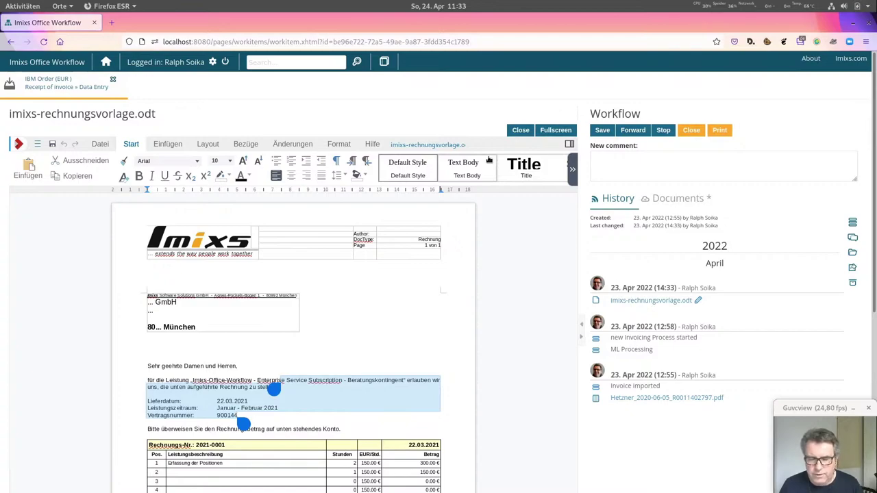
{"action": "left_click", "coordinate": [520, 130]}
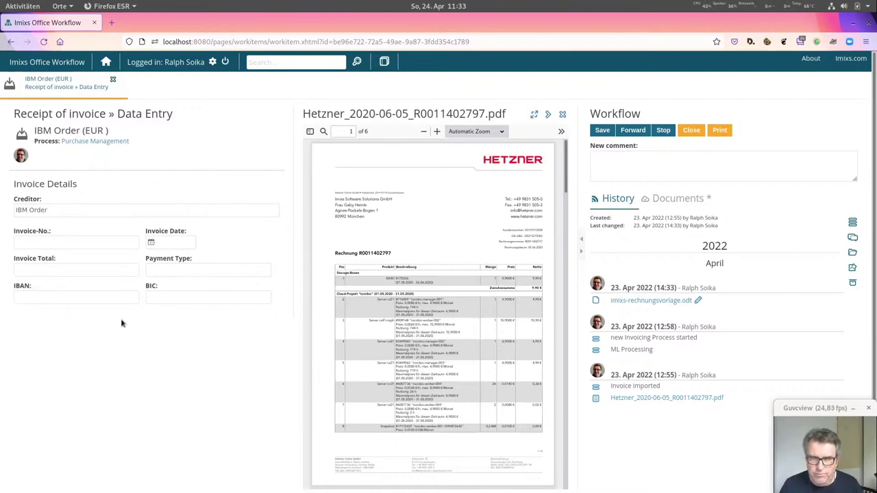
{"action": "left_click", "coordinate": [697, 301]}
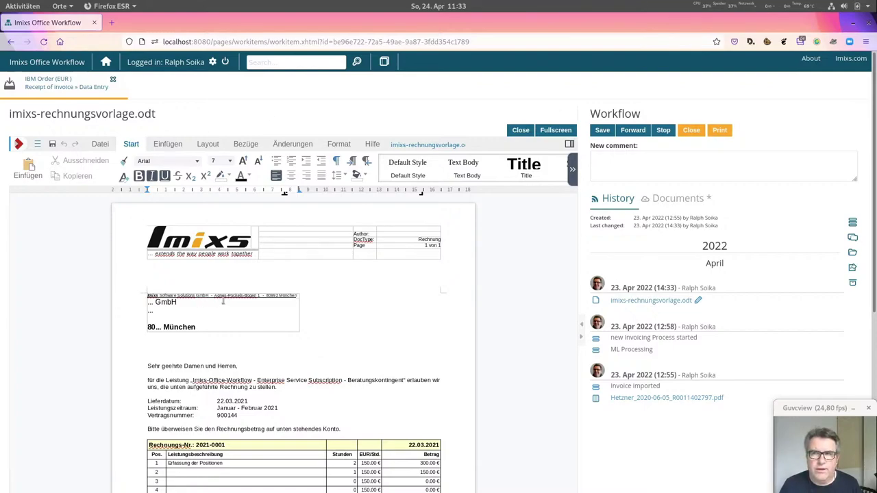
{"action": "left_click", "coordinate": [107, 61]}
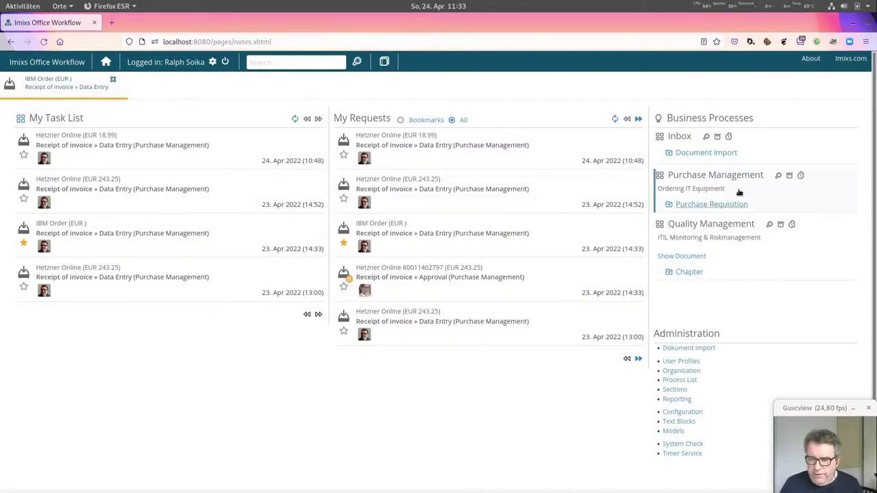
{"action": "left_click", "coordinate": [730, 157]}
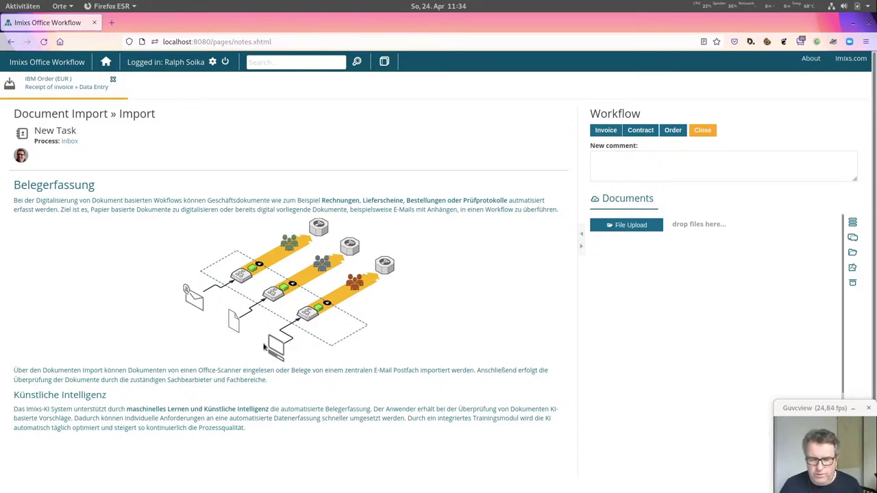
{"action": "left_click", "coordinate": [628, 227]}
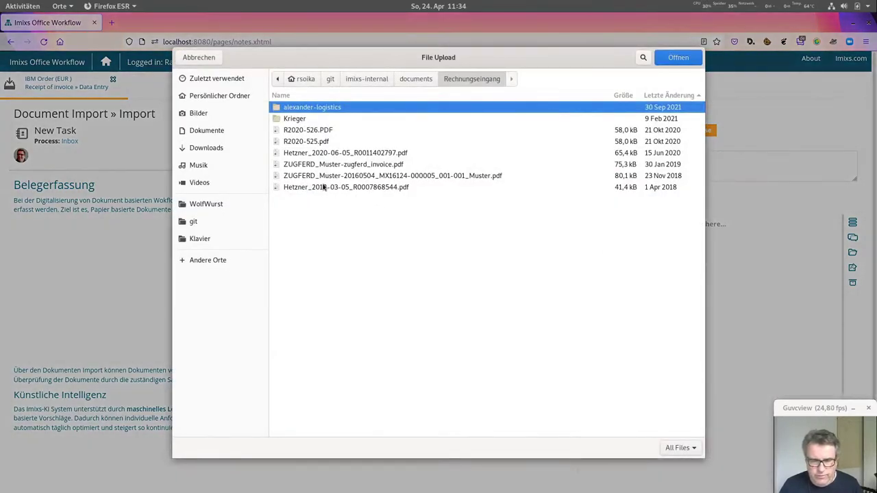
{"action": "left_click", "coordinate": [313, 154]}
{"action": "double_click", "coordinate": [313, 153]}
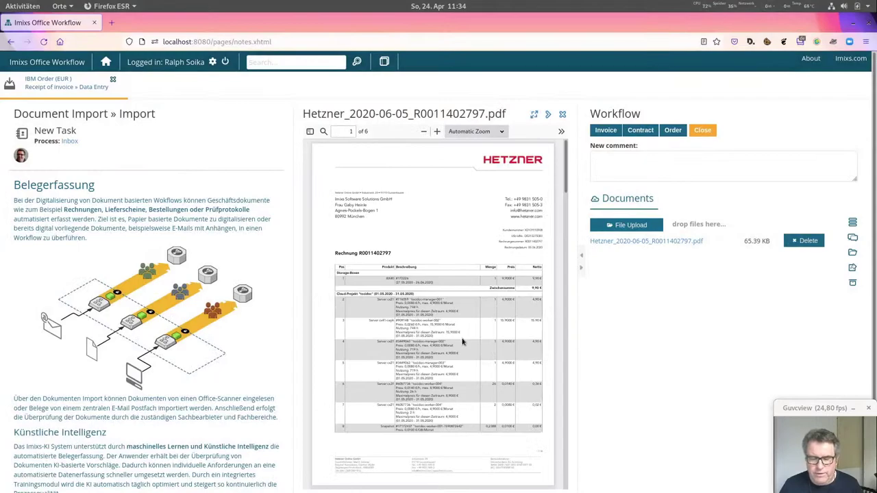
{"action": "left_click", "coordinate": [602, 132]}
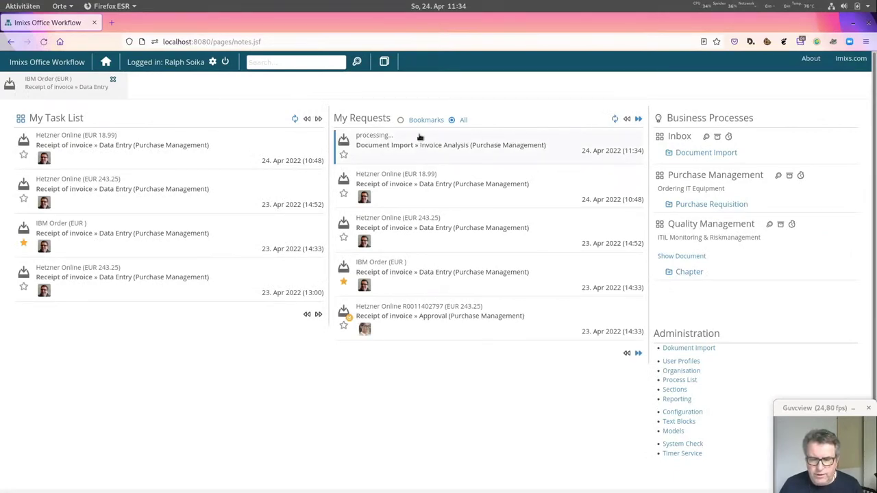
- Refresh My Requests and open the new Hetzner Online (EUR 243.25) invoice entry
{"action": "left_click_drag", "start_coordinate": [405, 137], "coordinate": [357, 140]}
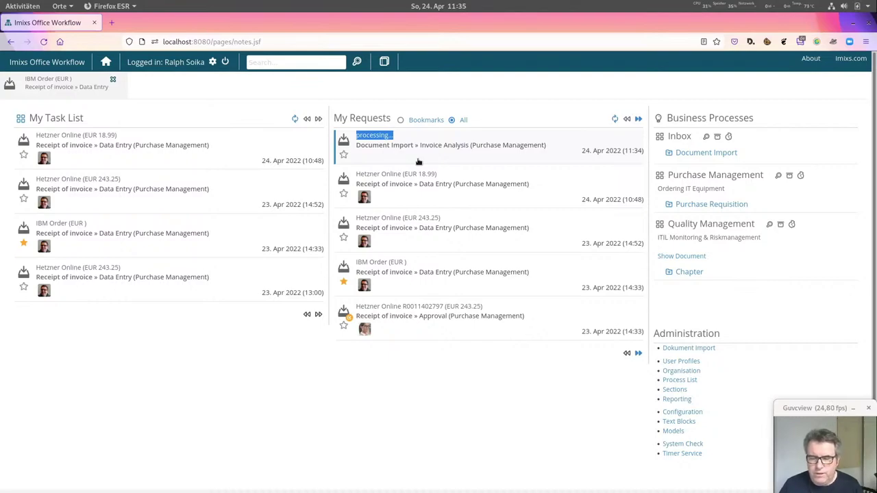
{"action": "left_click", "coordinate": [614, 118]}
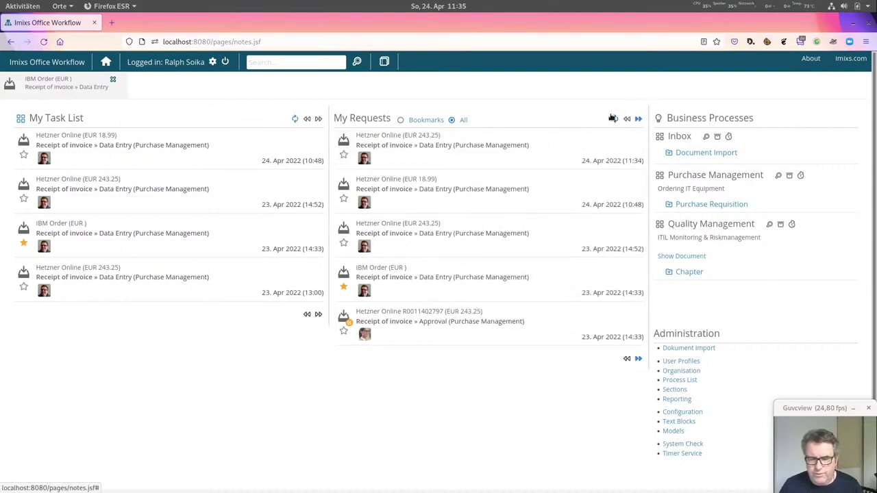
{"action": "left_click", "coordinate": [417, 153]}
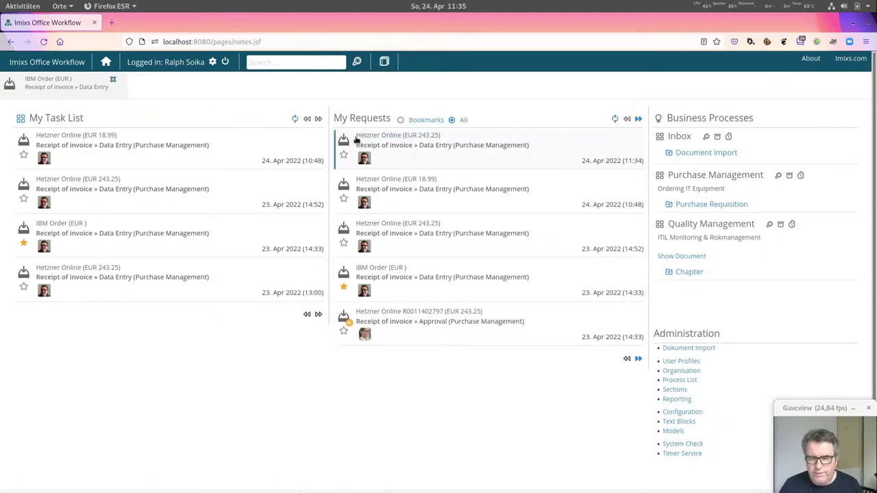
{"action": "left_click", "coordinate": [402, 137]}
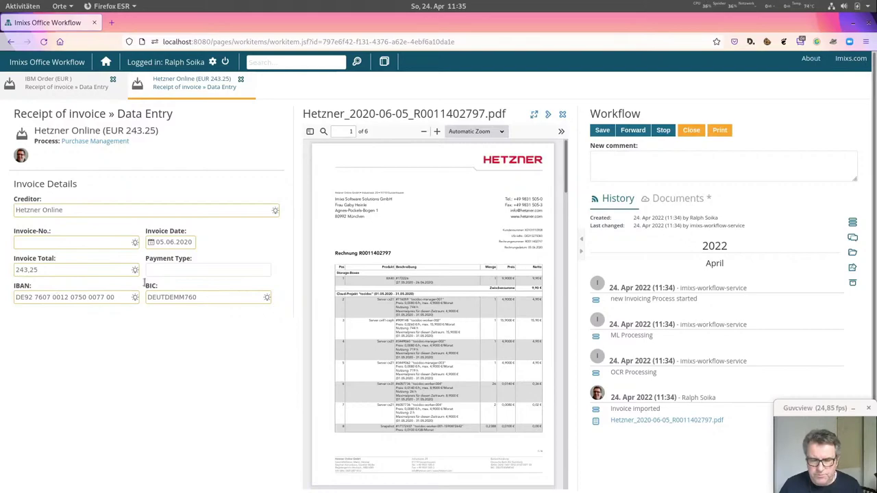
{"action": "left_click", "coordinate": [60, 242]}
{"action": "type", "text": "R00"}
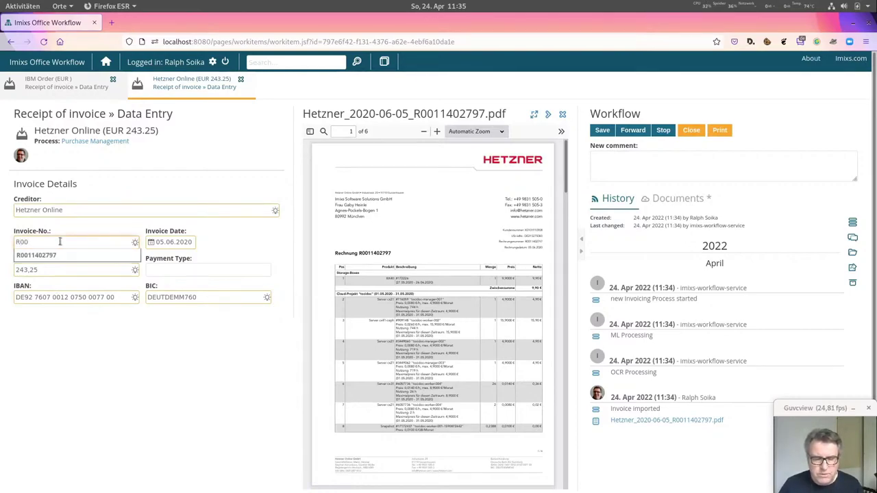
{"action": "key", "text": "Down"}
{"action": "key", "text": "Return"}
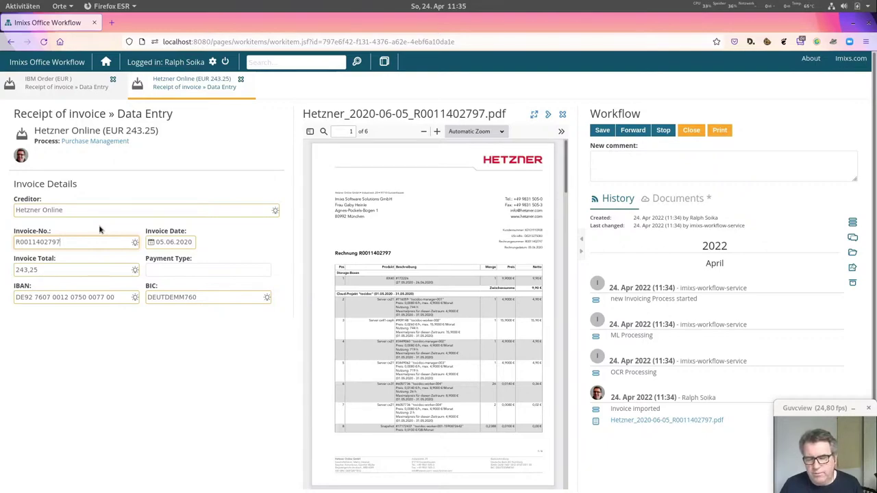
{"action": "left_click", "coordinate": [100, 242]}
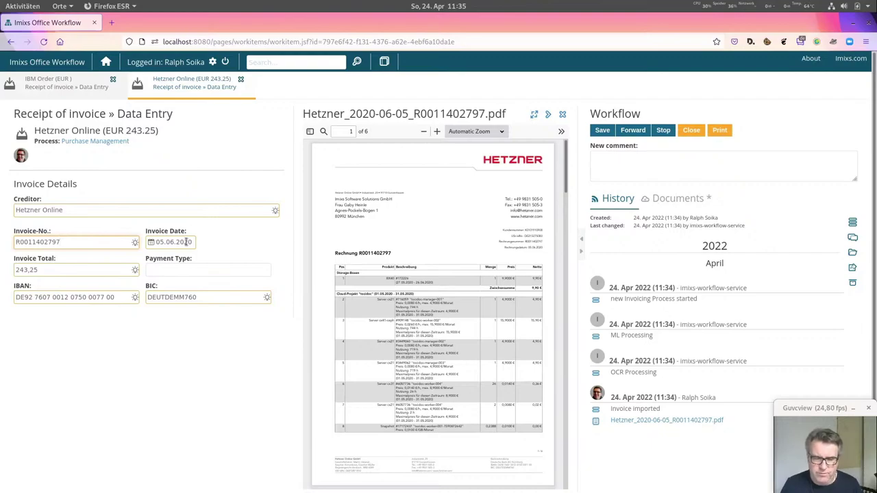
{"action": "left_click", "coordinate": [106, 63]}
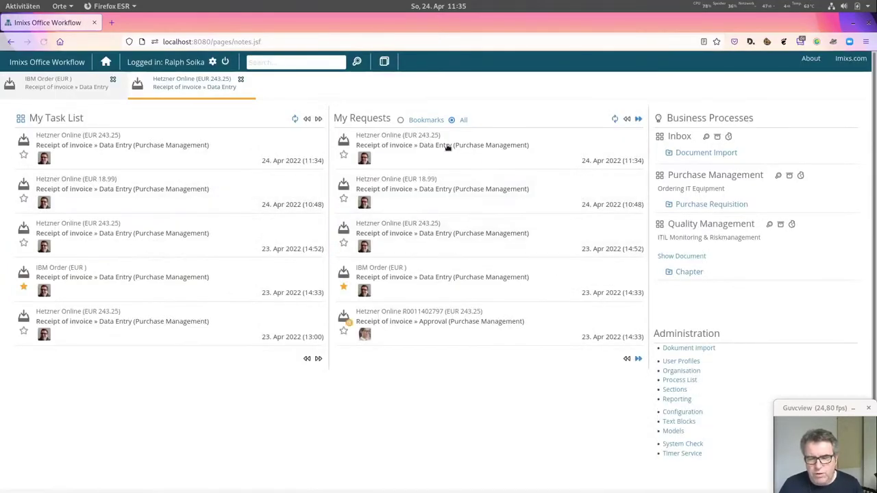